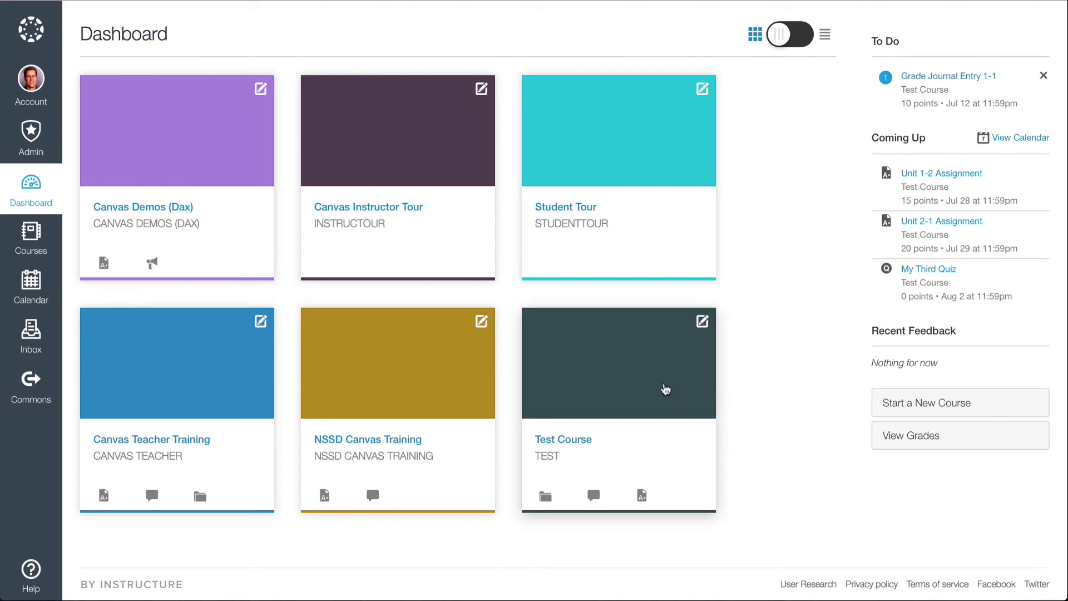
# Open Unit 1-2 Assignment in the Test Course and start adding a rubric to it.
pyautogui.click(607, 367)
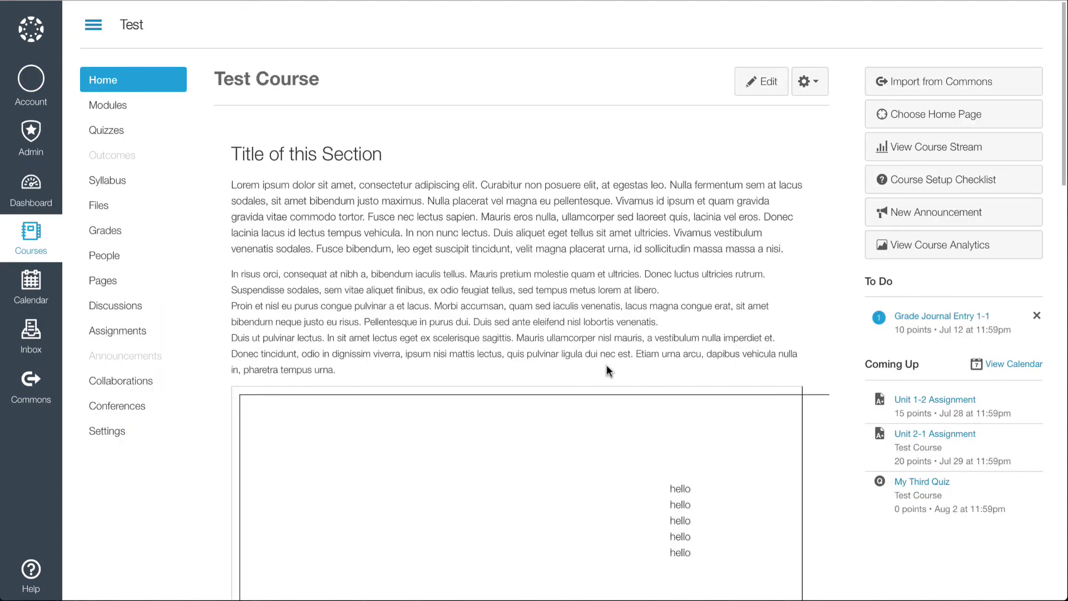
pyautogui.click(125, 328)
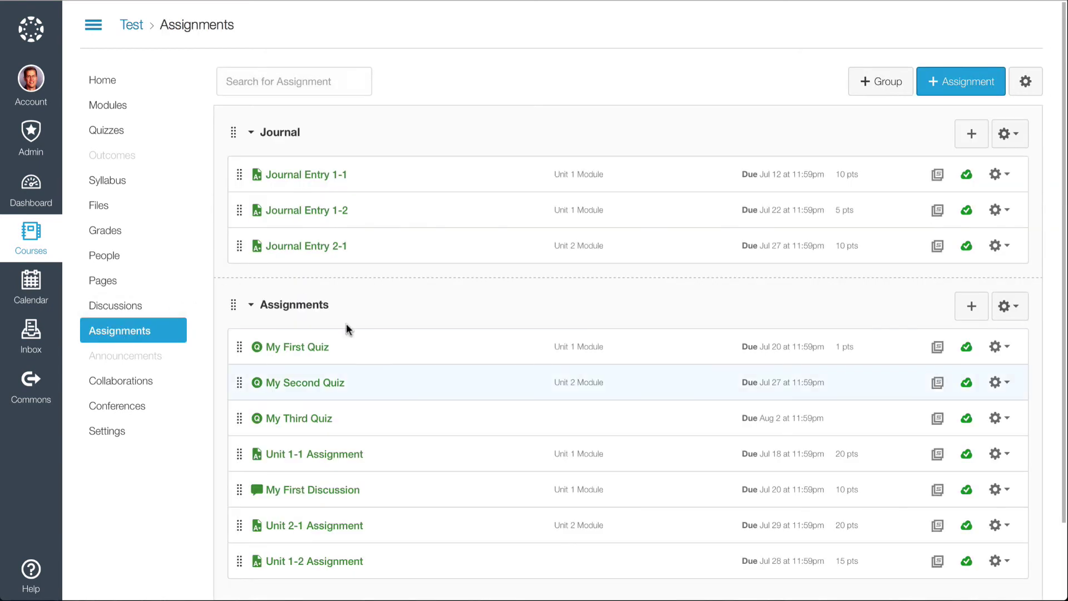
pyautogui.click(331, 561)
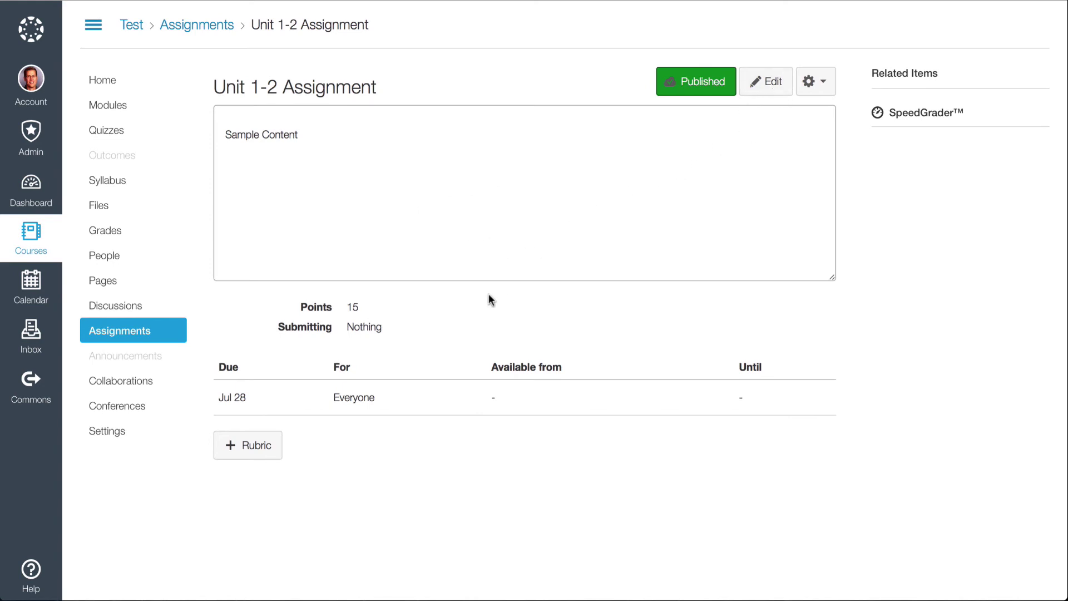
pyautogui.click(254, 449)
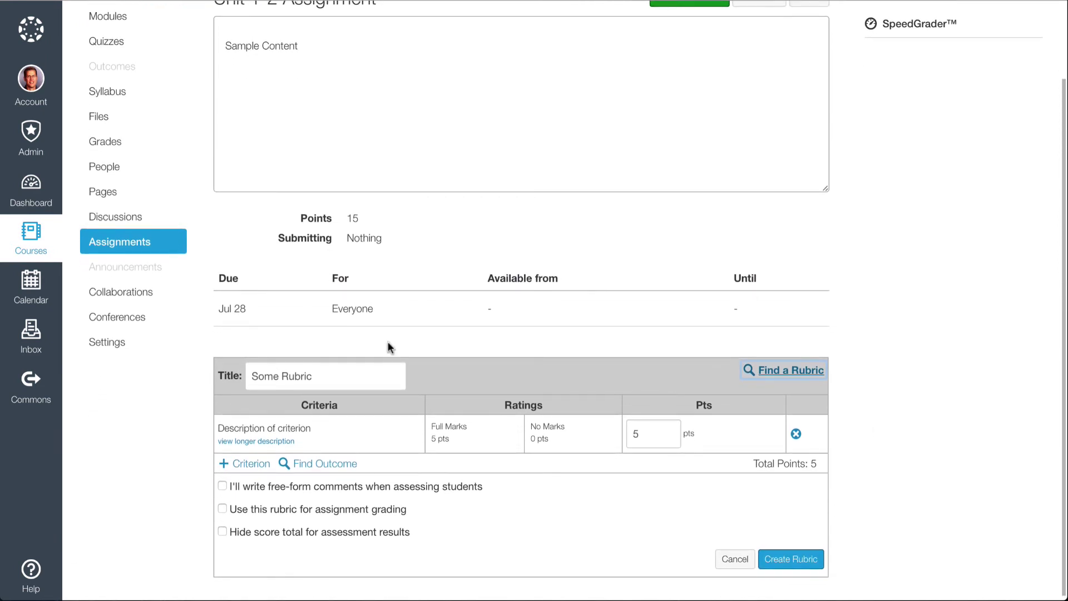
# Title the rubric "My First Rubric" and open the first criterion's description for editing.
pyautogui.doubleClick(319, 377)
pyautogui.moveTo(319, 376); pyautogui.dragTo(239, 373)
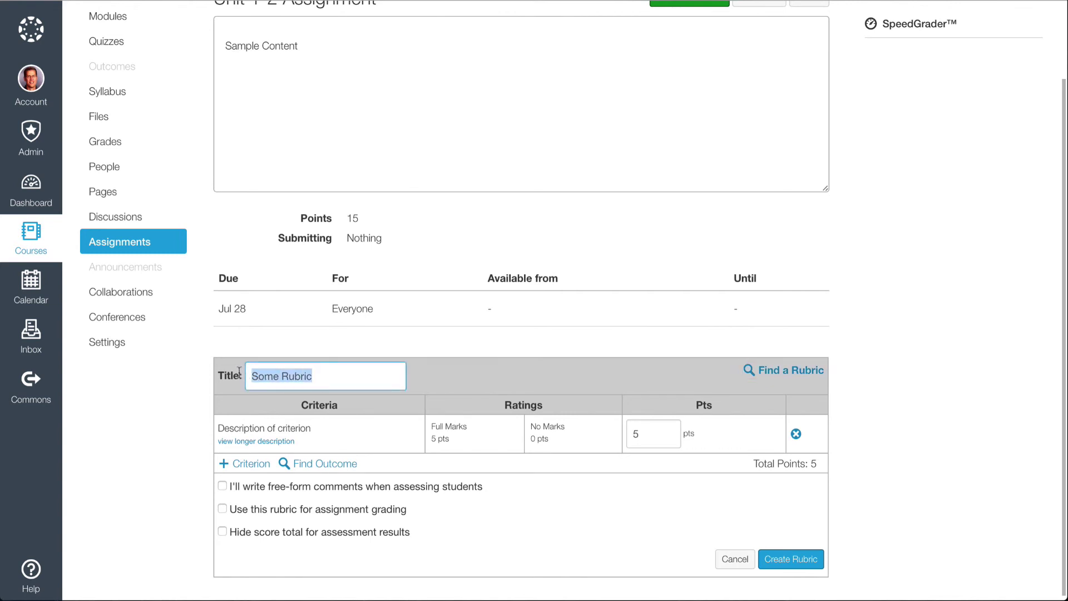
pyautogui.write('My First Rubric')
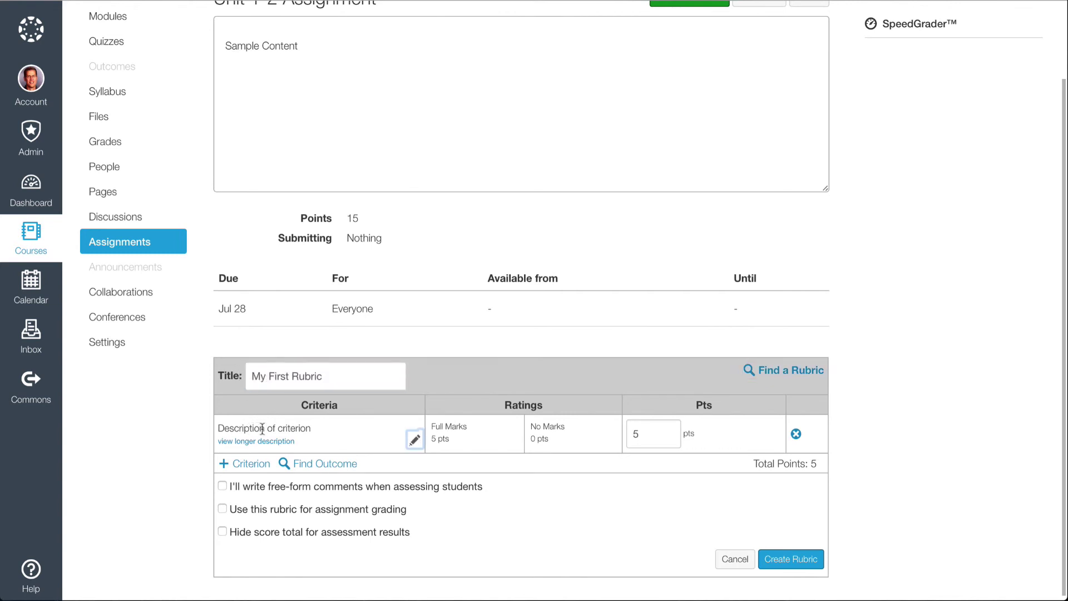
pyautogui.click(281, 428)
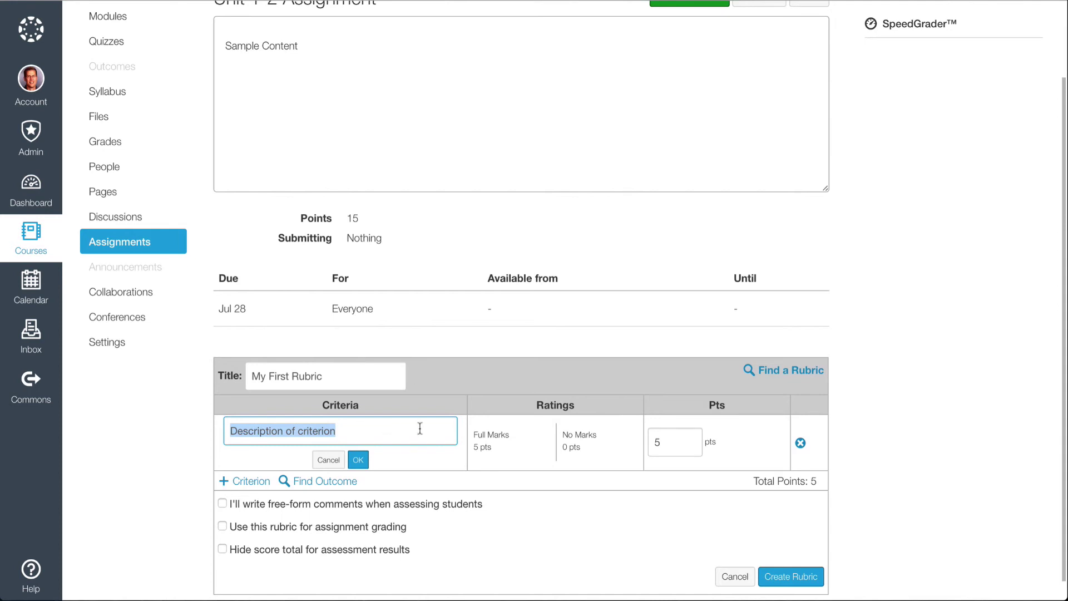
# Set the first criterion's Full Marks rating to 3 points.
pyautogui.click(495, 434)
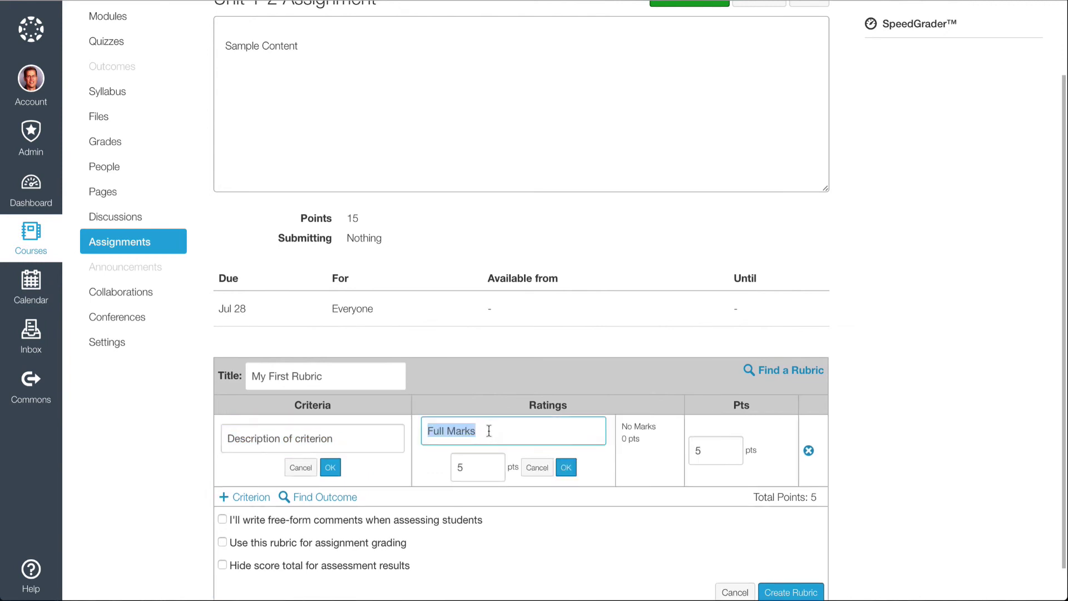
pyautogui.click(479, 466)
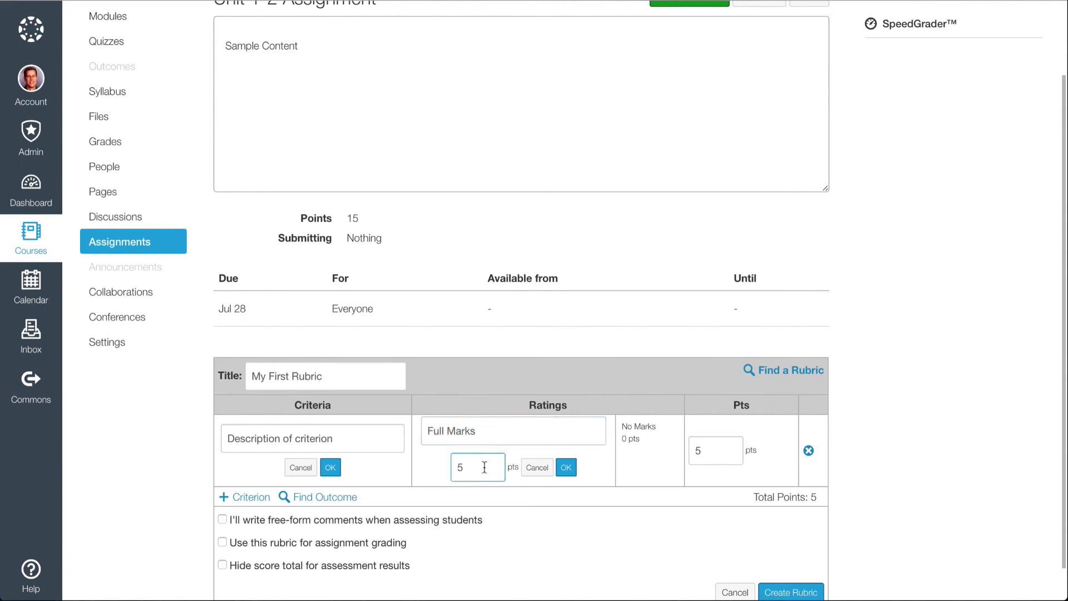
pyautogui.moveTo(482, 468); pyautogui.dragTo(455, 467)
pyautogui.write('3')
pyautogui.click(566, 467)
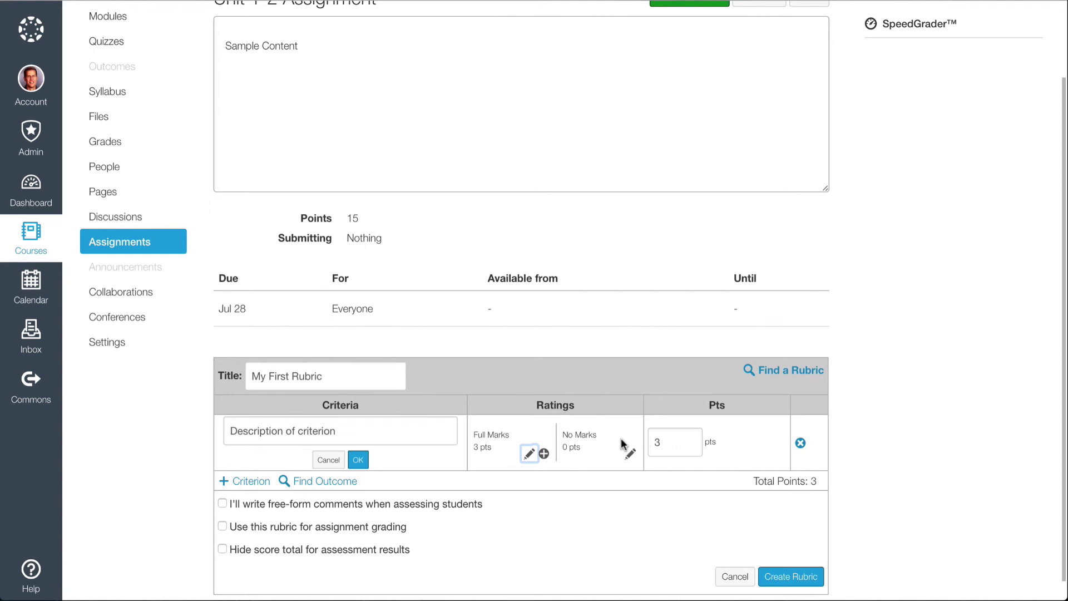
# Split the first criterion's ratings to add 2-point and 1-point ratings between Full Marks and No Marks.
pyautogui.click(588, 434)
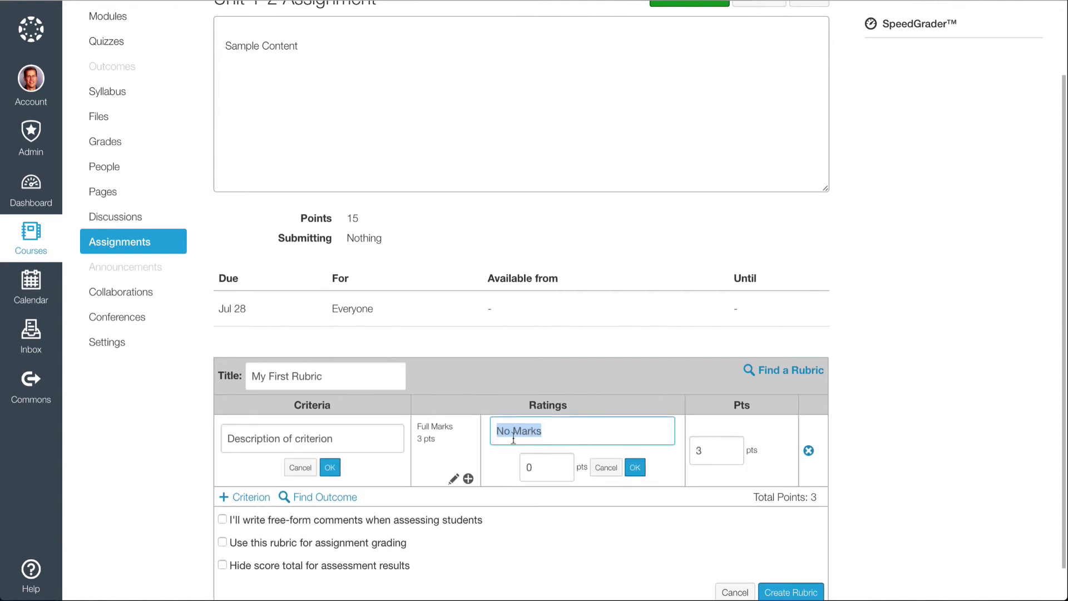
pyautogui.click(605, 469)
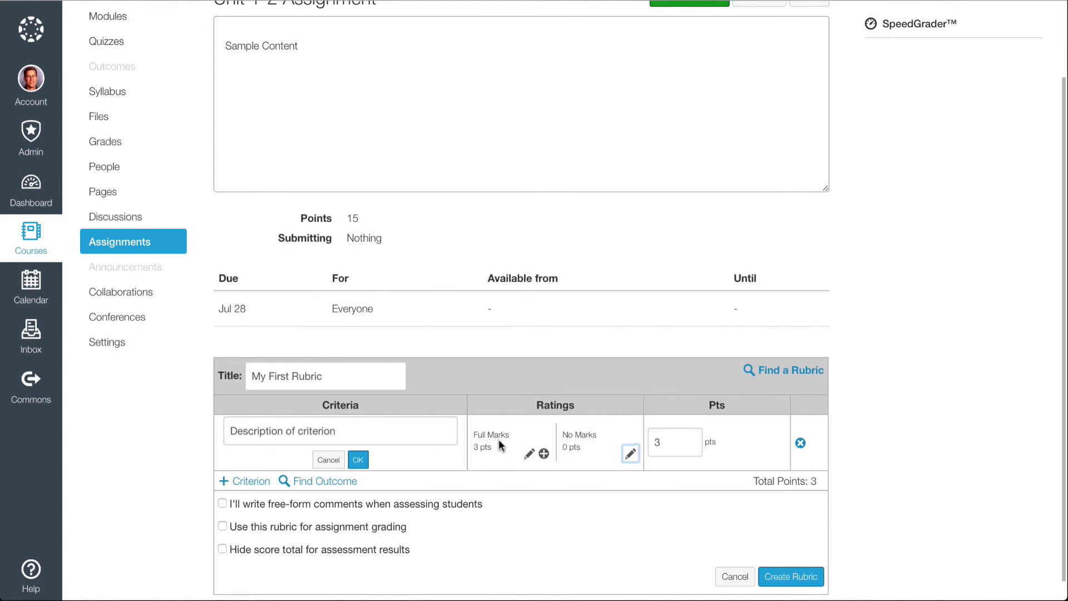
pyautogui.click(557, 443)
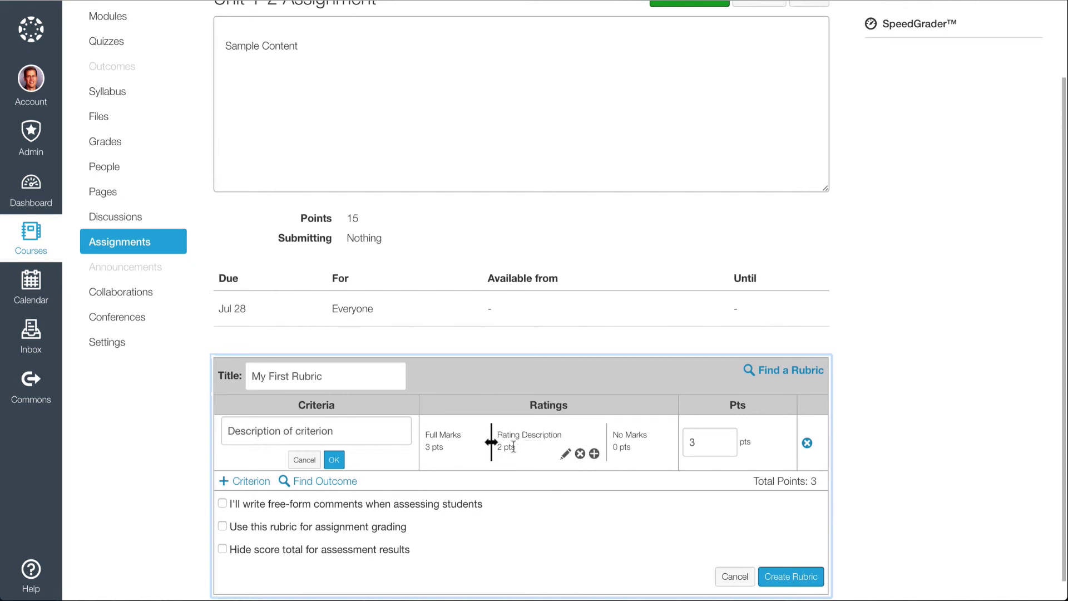
pyautogui.click(608, 444)
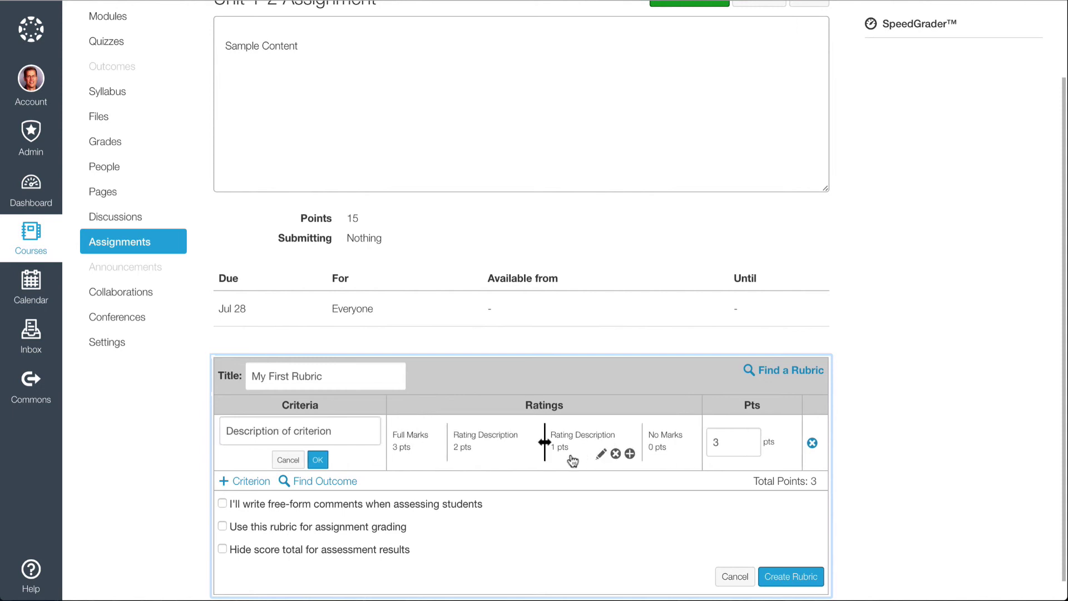
# Delete the 2-point rating from the first criterion, then split the ratings again to restore it.
pyautogui.click(601, 453)
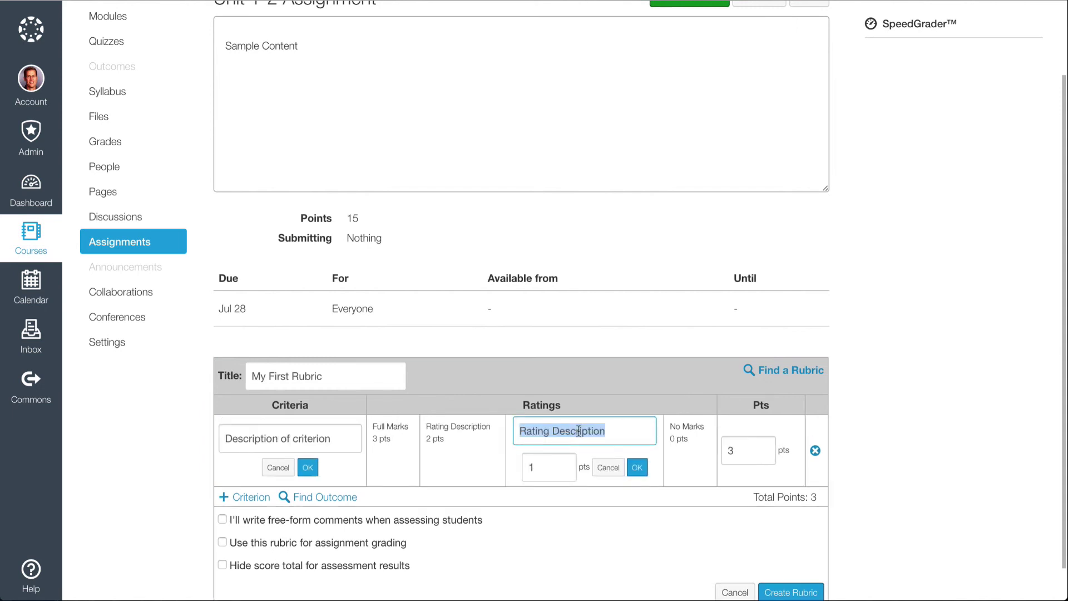
pyautogui.click(466, 427)
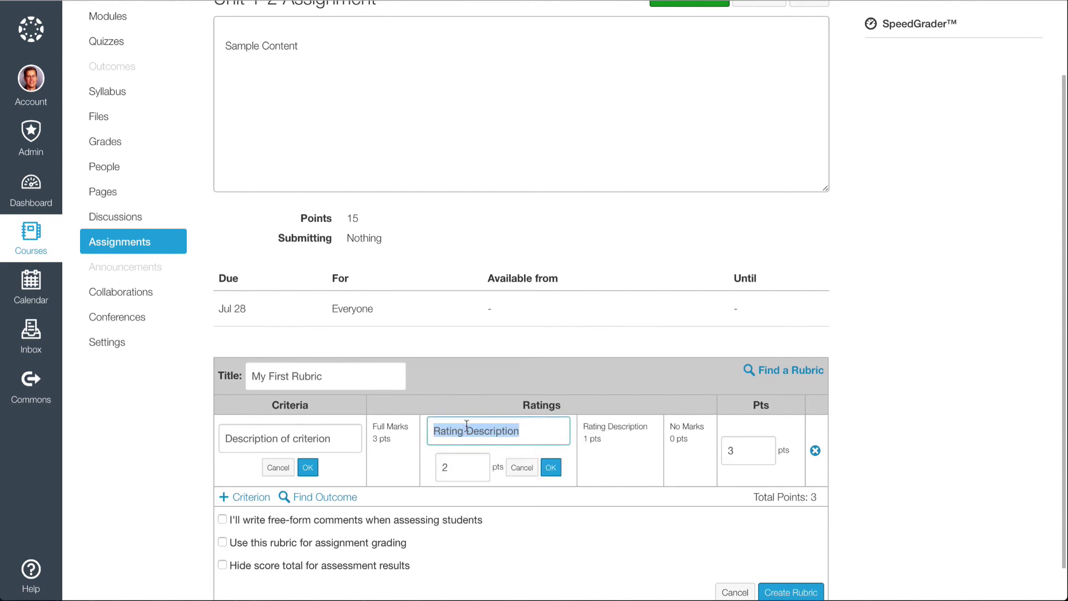
pyautogui.click(607, 428)
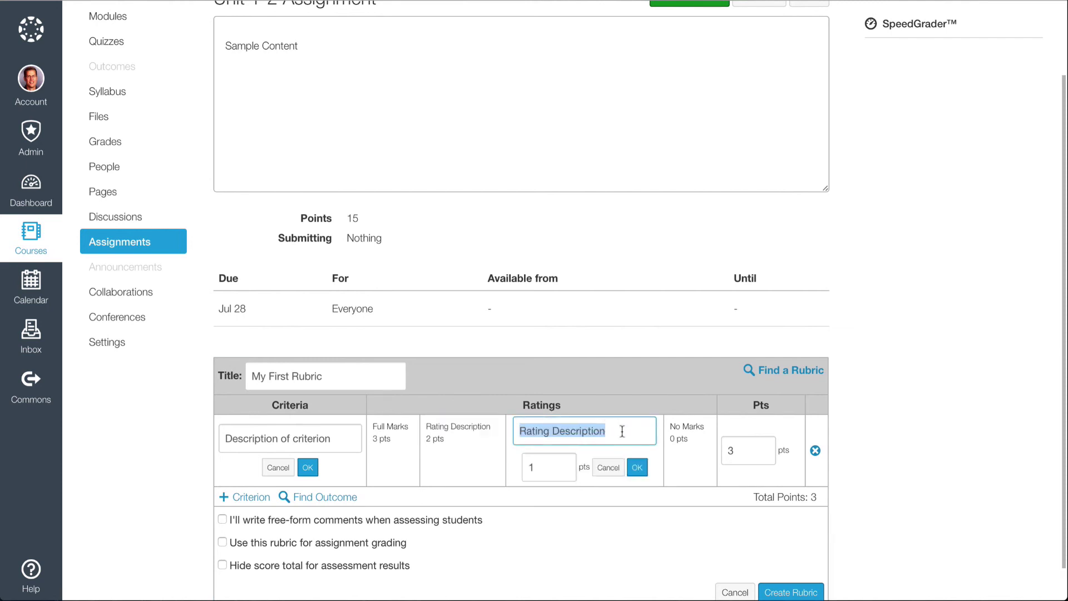
pyautogui.moveTo(476, 470)
pyautogui.click(479, 480)
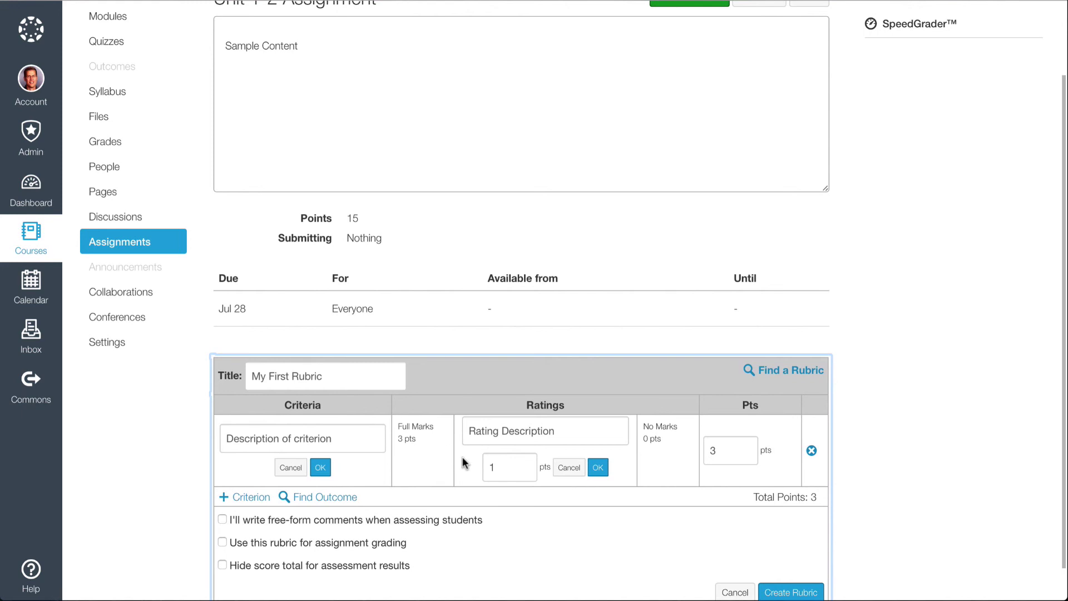
pyautogui.click(565, 468)
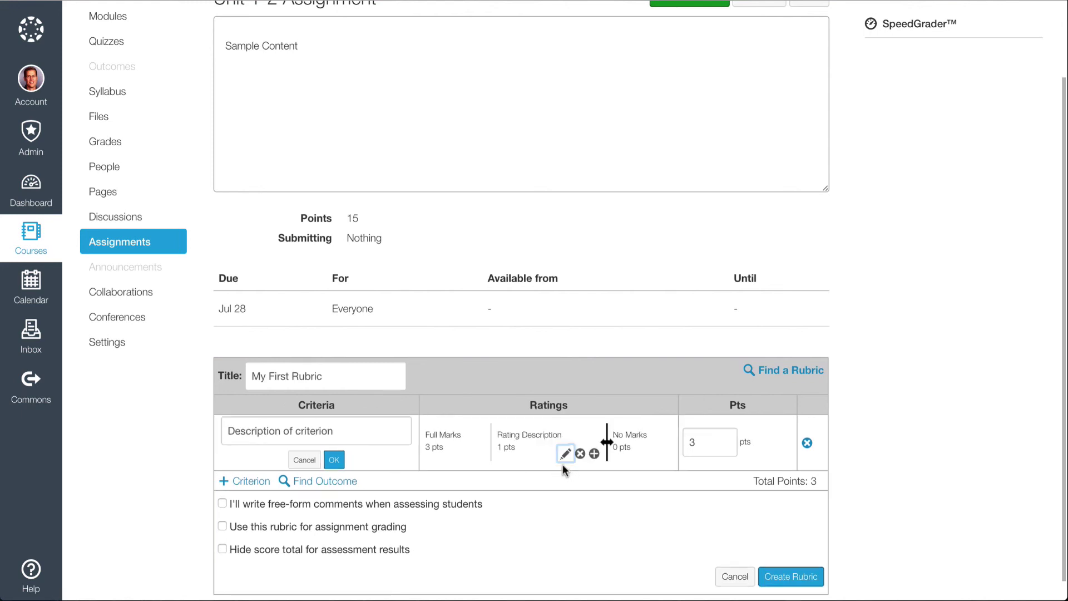
pyautogui.click(491, 443)
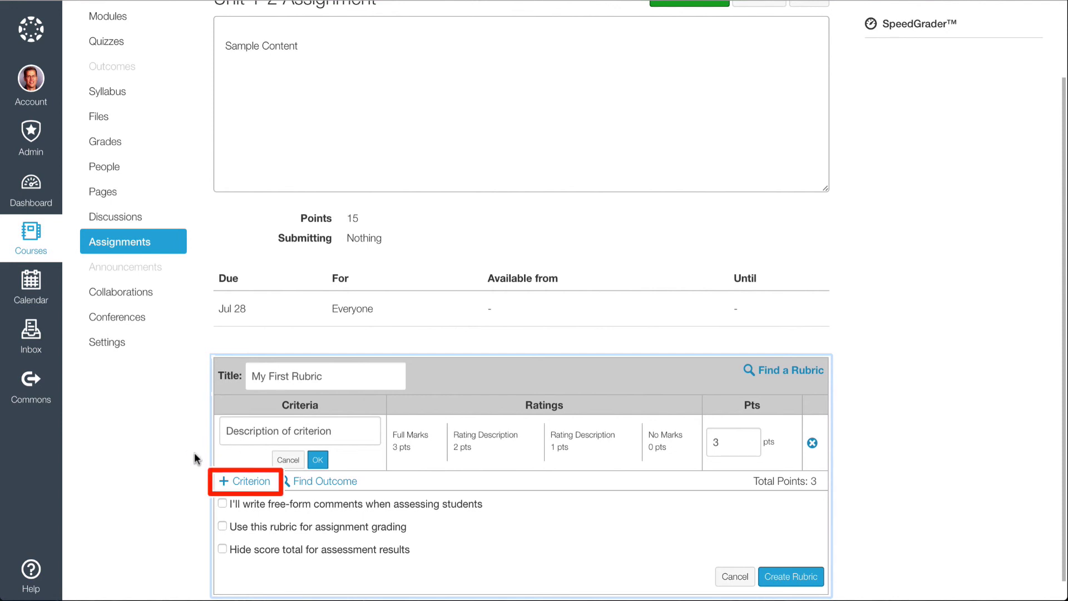
# Add a second criterion with Outstanding, Good, Average, Decent and Poor work ratings (5 to 1 points) and No Submission (0), plus a default third criterion.
pyautogui.click(249, 481)
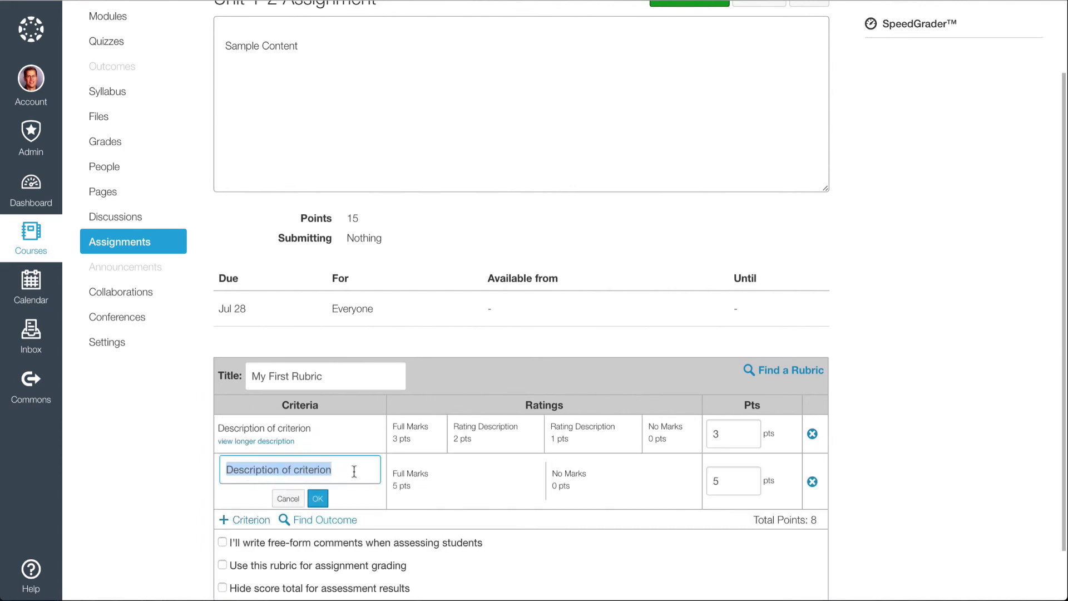
pyautogui.click(546, 482)
pyautogui.click(474, 481)
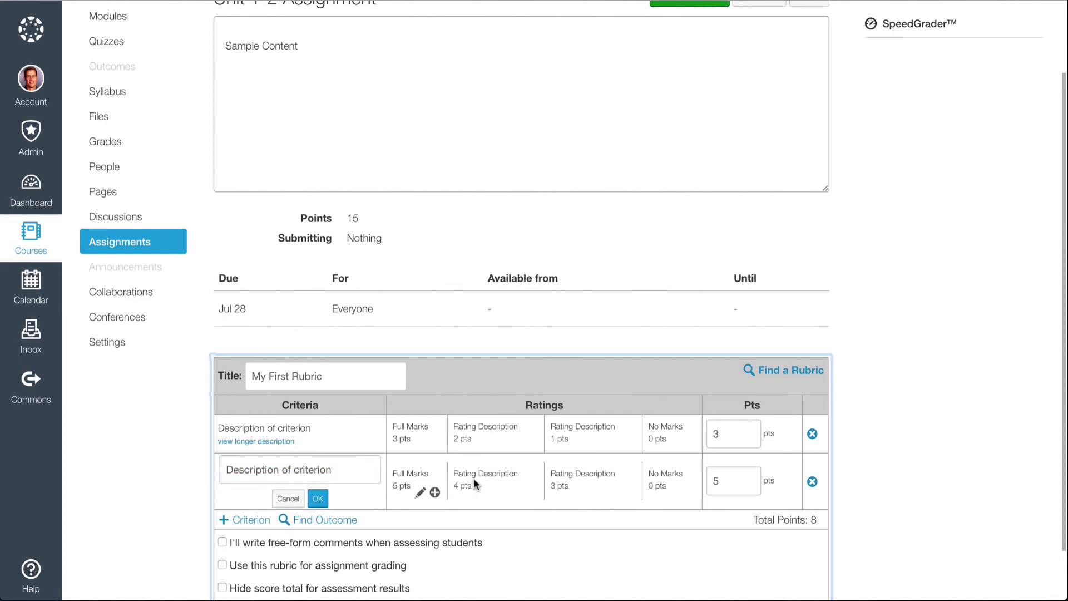
pyautogui.click(634, 476)
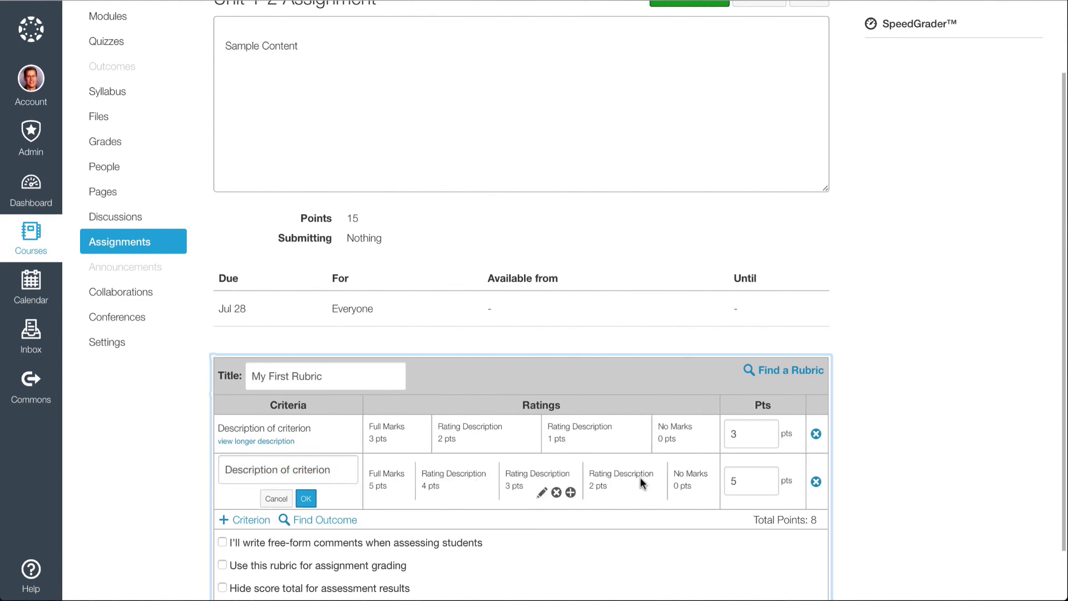
pyautogui.click(670, 481)
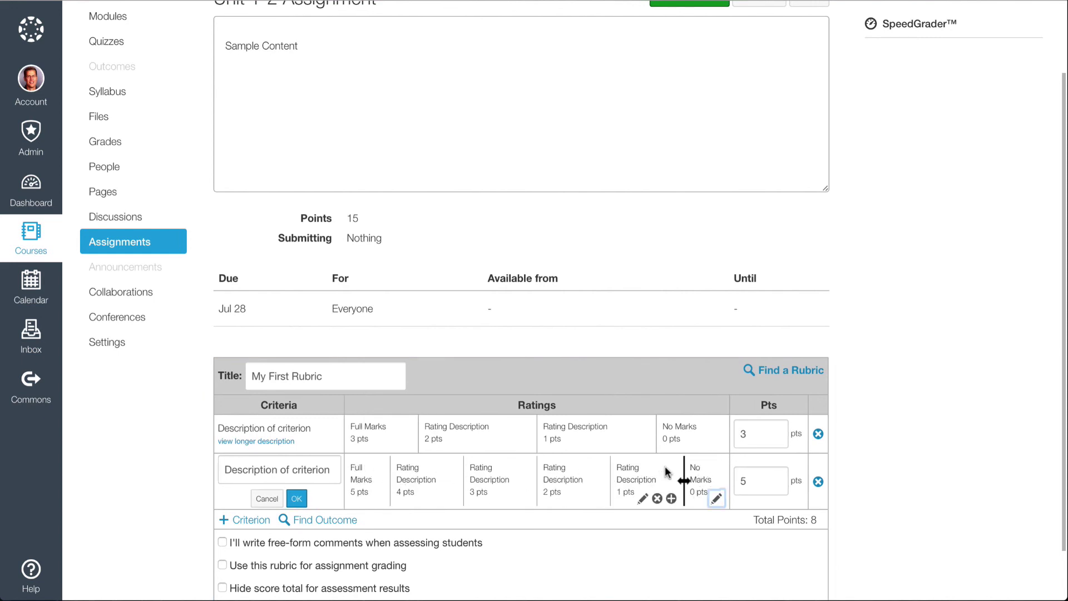
pyautogui.click(697, 467)
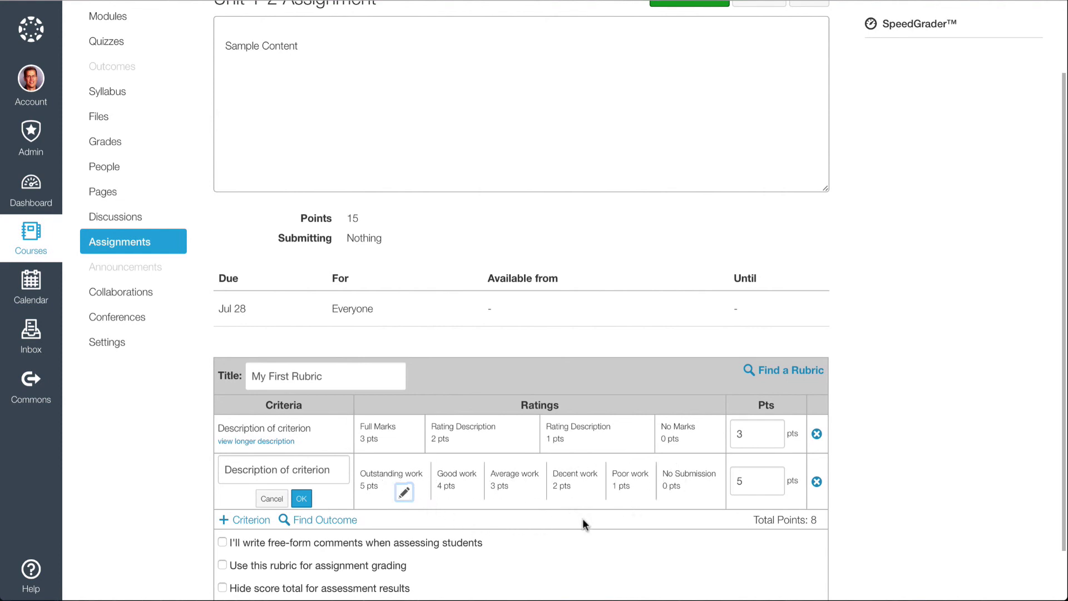
pyautogui.click(247, 519)
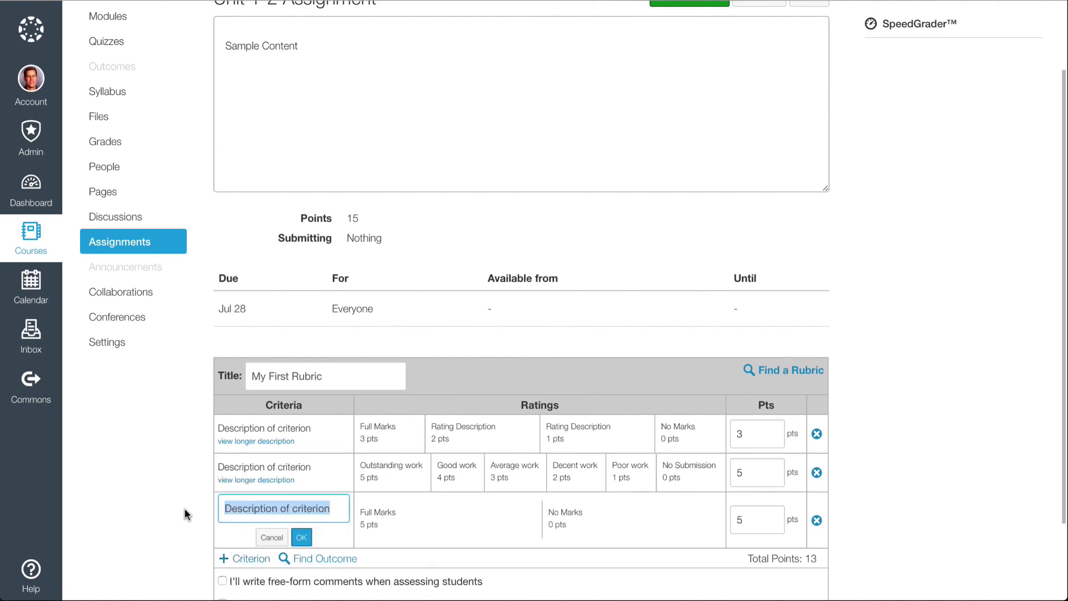
# Try the rubric's assignment grading and free-form comments options, turning each one on and back off.
pyautogui.scroll(-2, 595, 495)
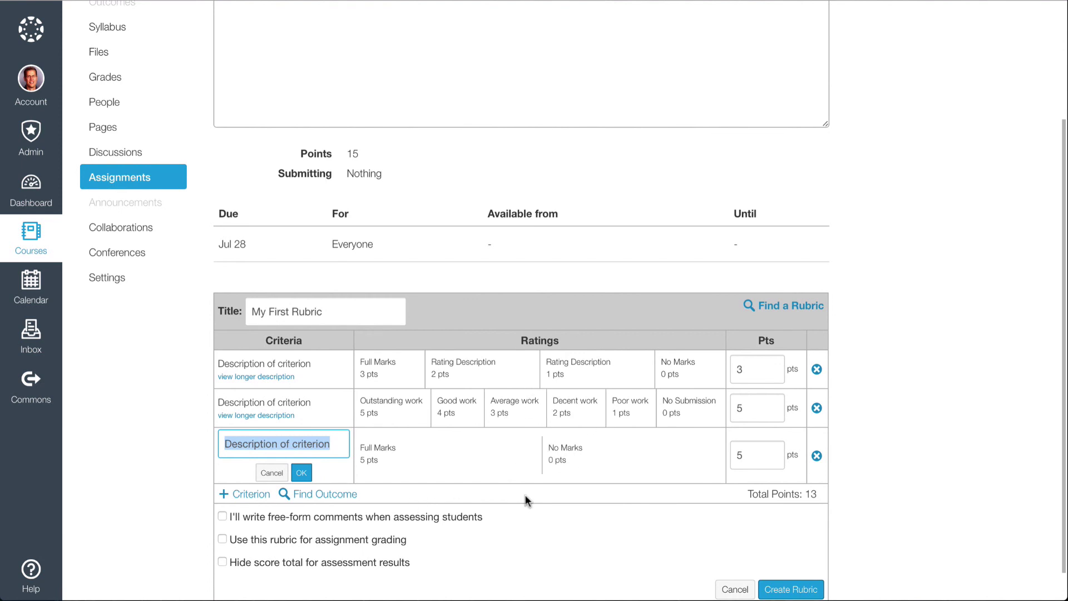
pyautogui.click(223, 539)
pyautogui.click(223, 540)
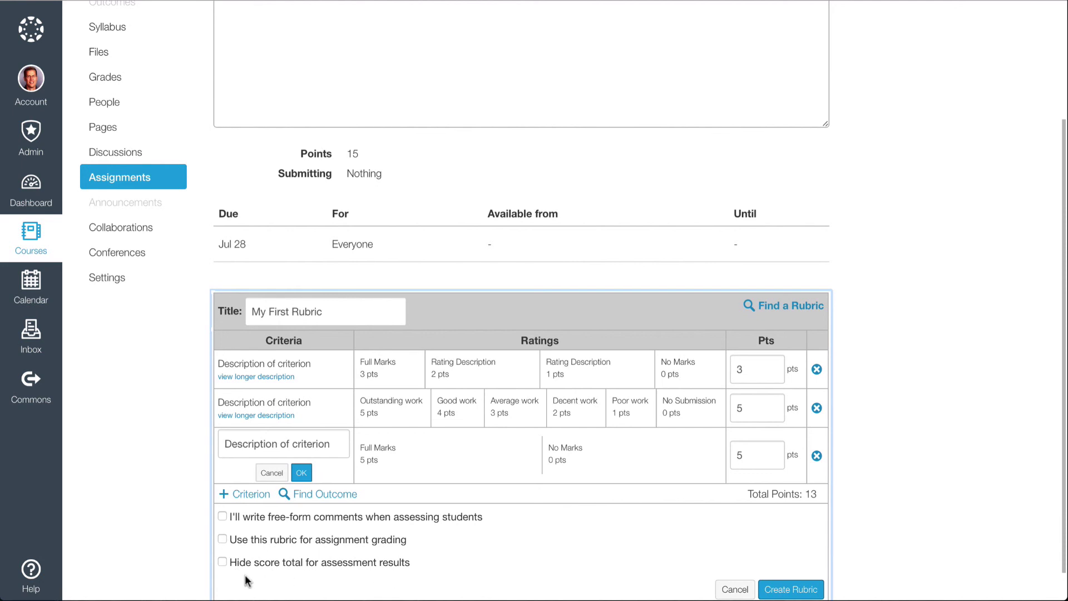
pyautogui.click(222, 540)
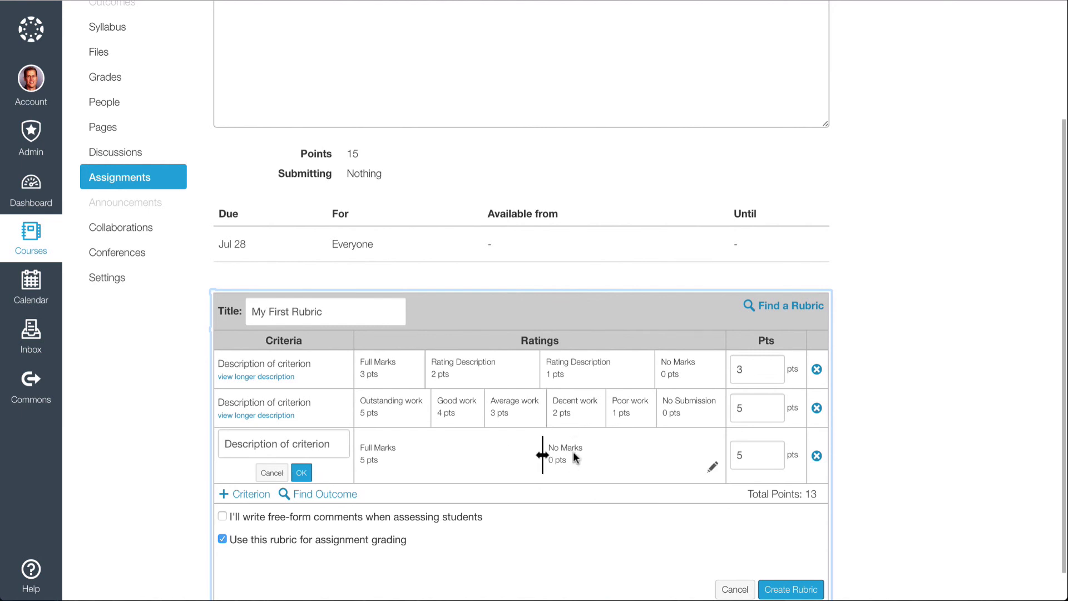
pyautogui.click(222, 541)
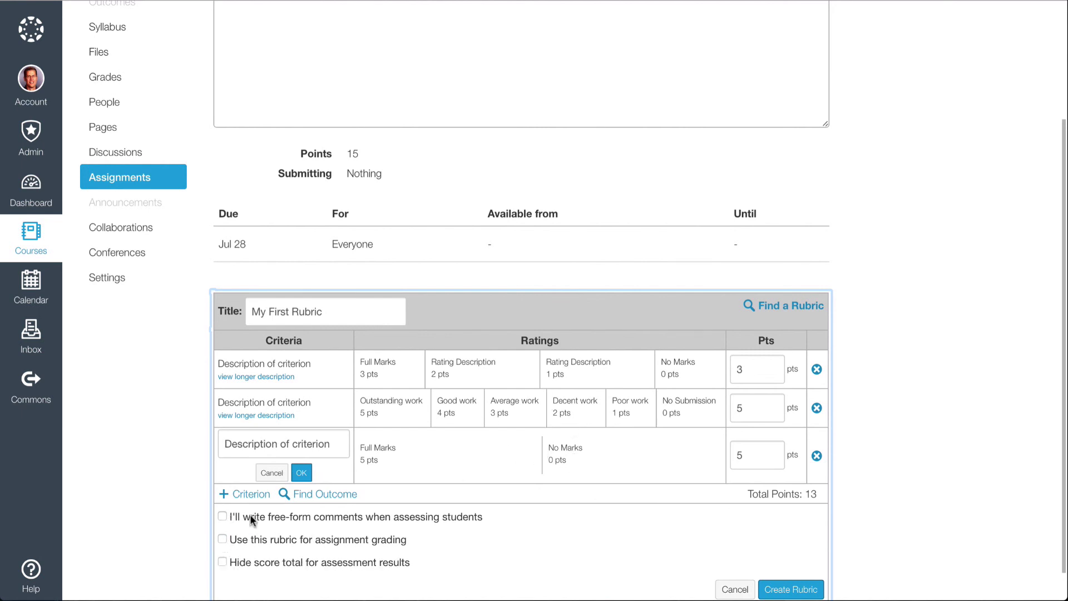
pyautogui.click(222, 517)
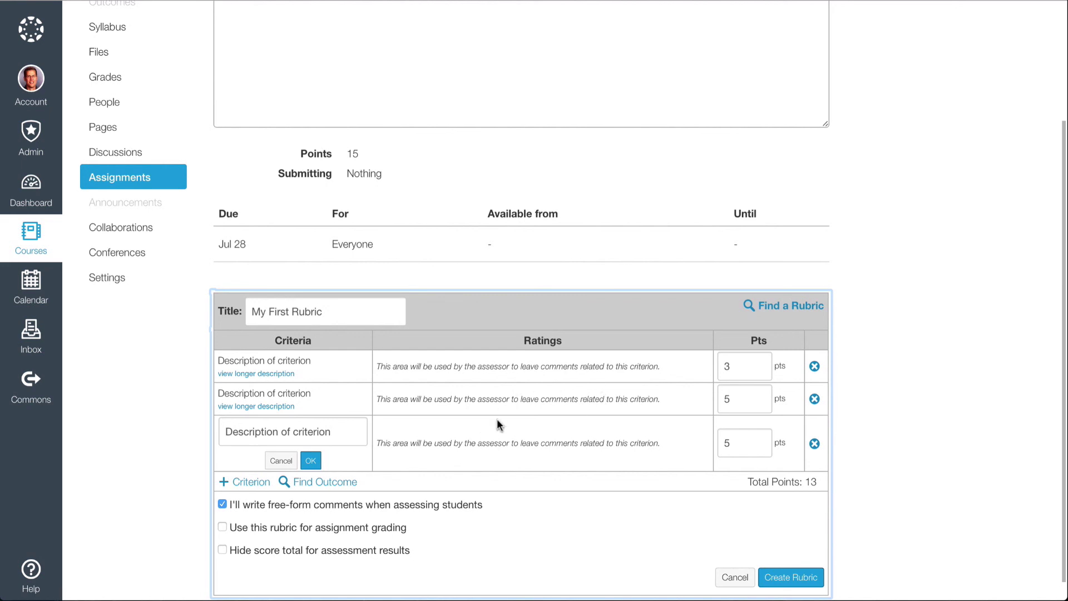
pyautogui.click(222, 506)
# Open the search for existing rubrics and browse the list of courses that contain them.
pyautogui.scroll(-1, 534, 522)
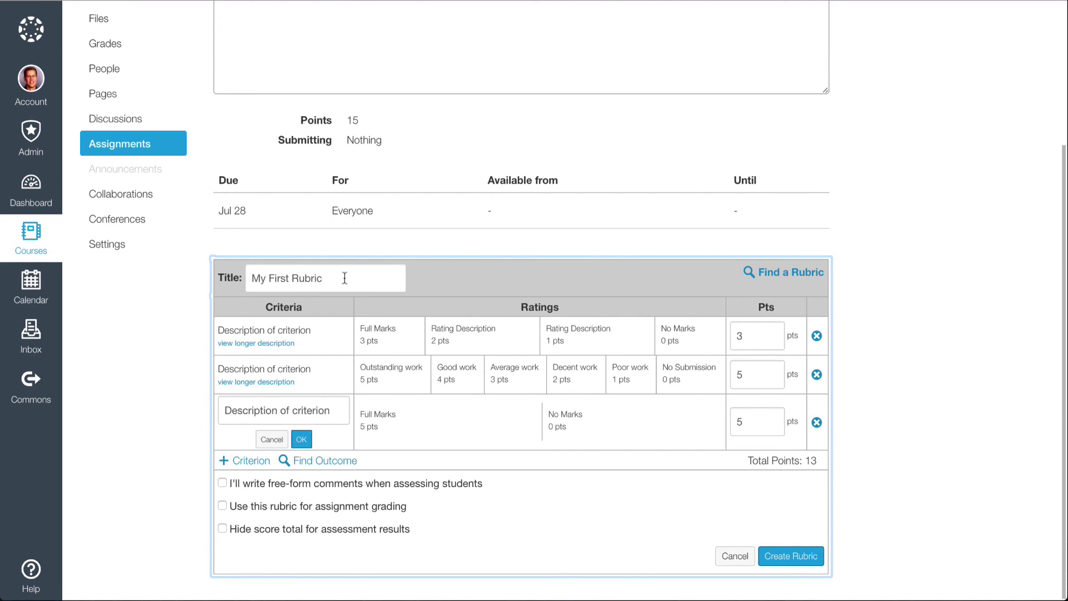
pyautogui.click(791, 273)
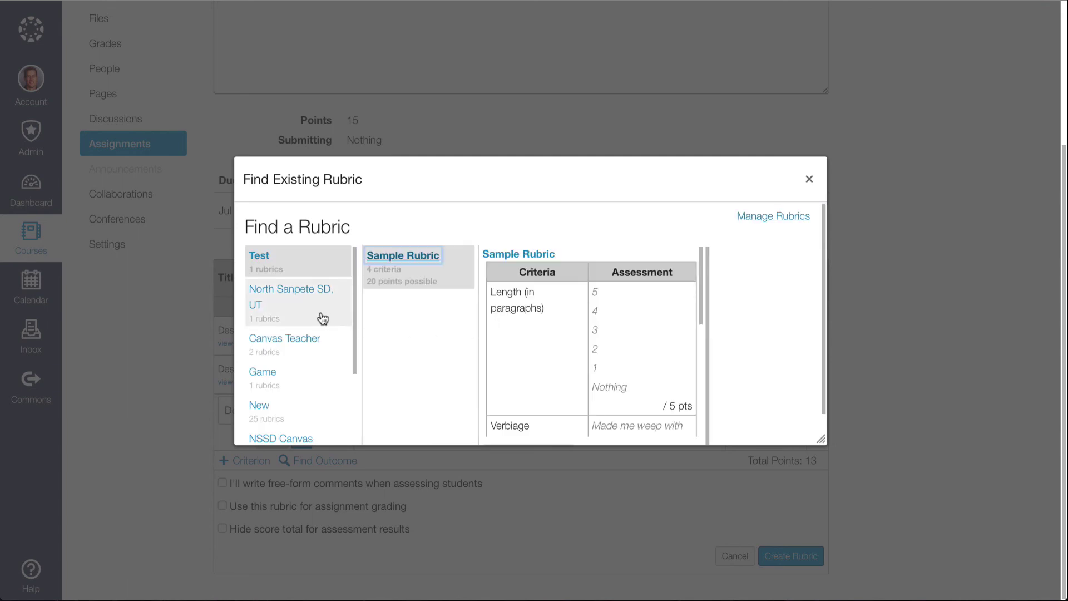
pyautogui.scroll(-3, 306, 290)
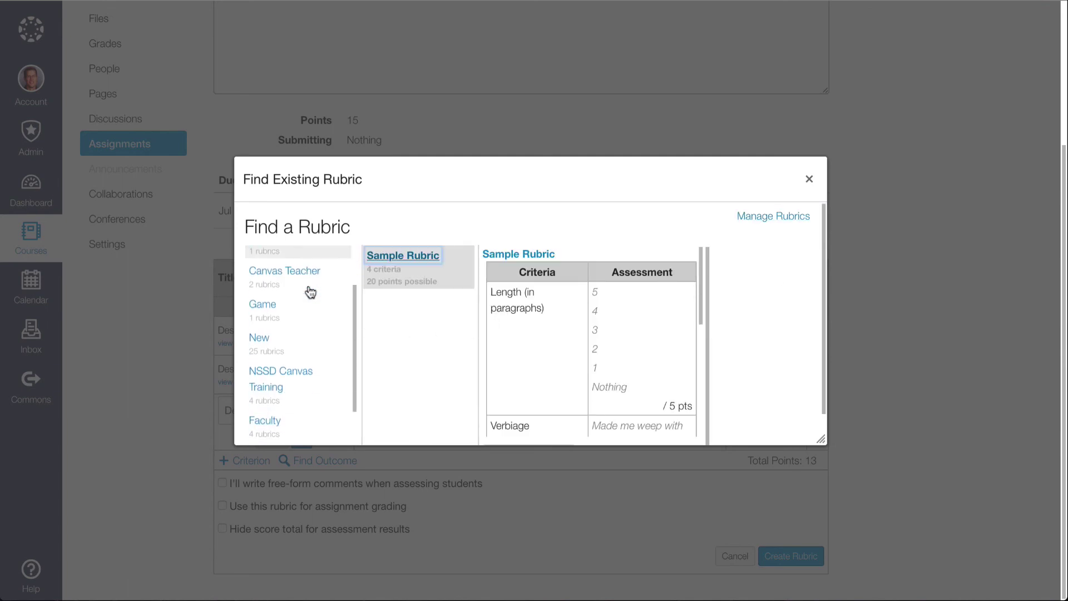
pyautogui.scroll(2, 310, 292)
pyautogui.scroll(1, 310, 292)
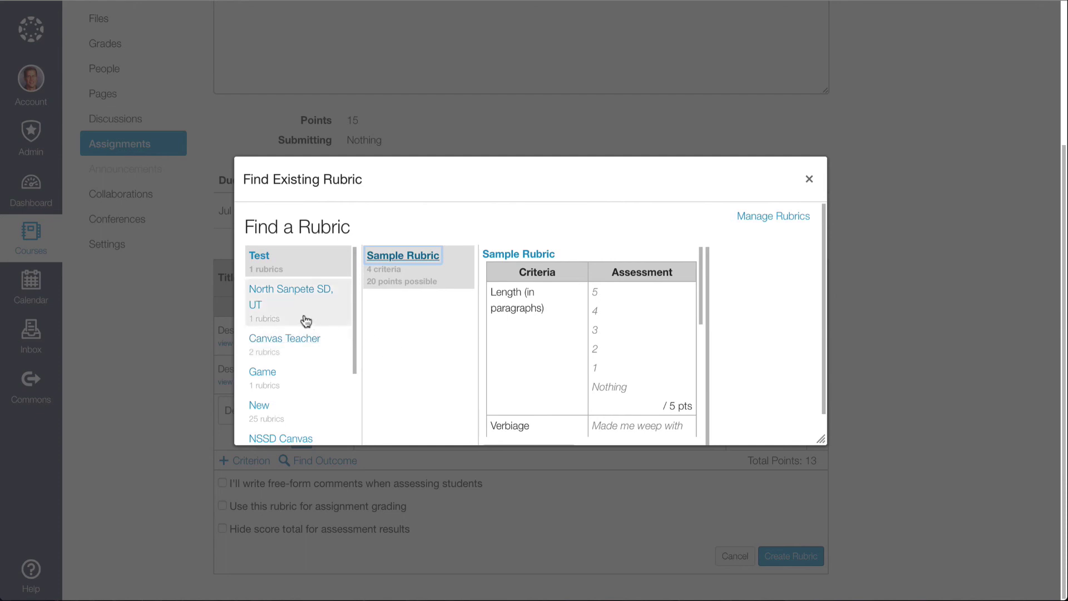
# Find the Six Traits Writing Rubric among the North Sanpete SD, UT rubrics, review its criteria, and use it for this assignment.
pyautogui.click(291, 290)
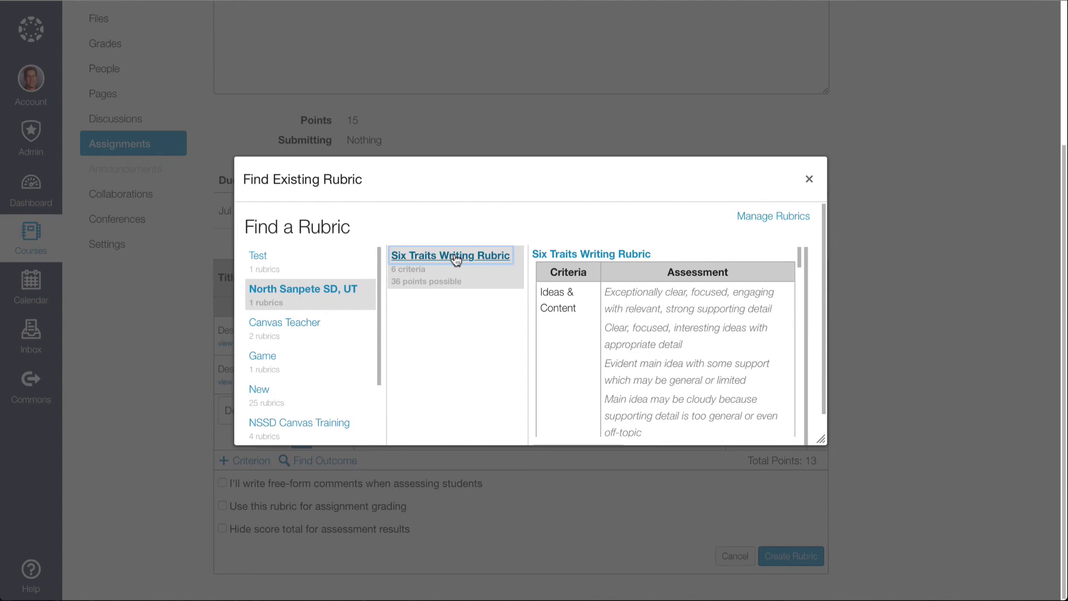
pyautogui.click(810, 181)
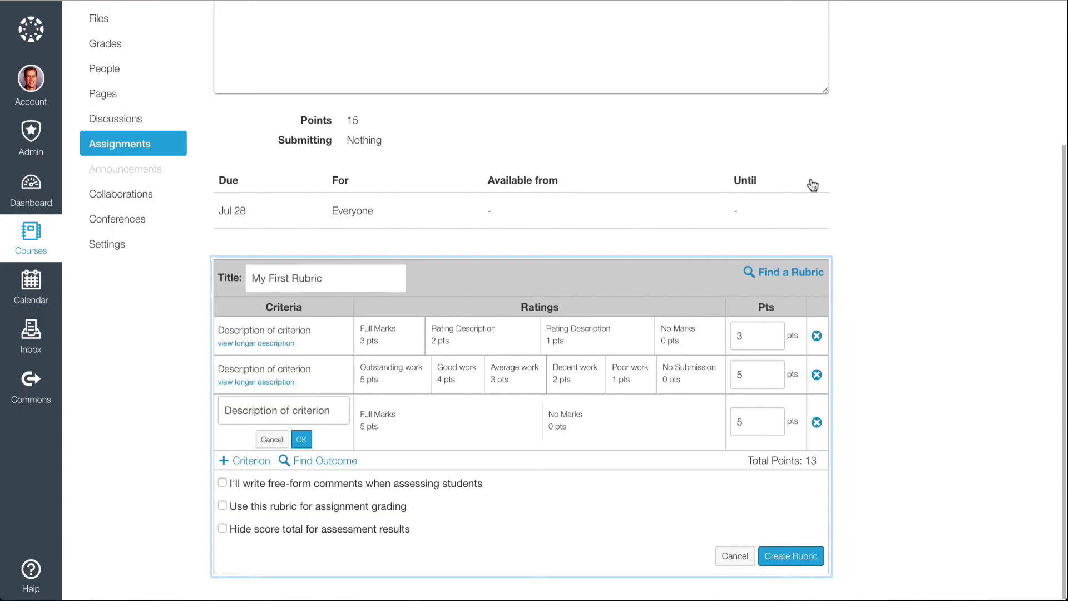
pyautogui.click(793, 272)
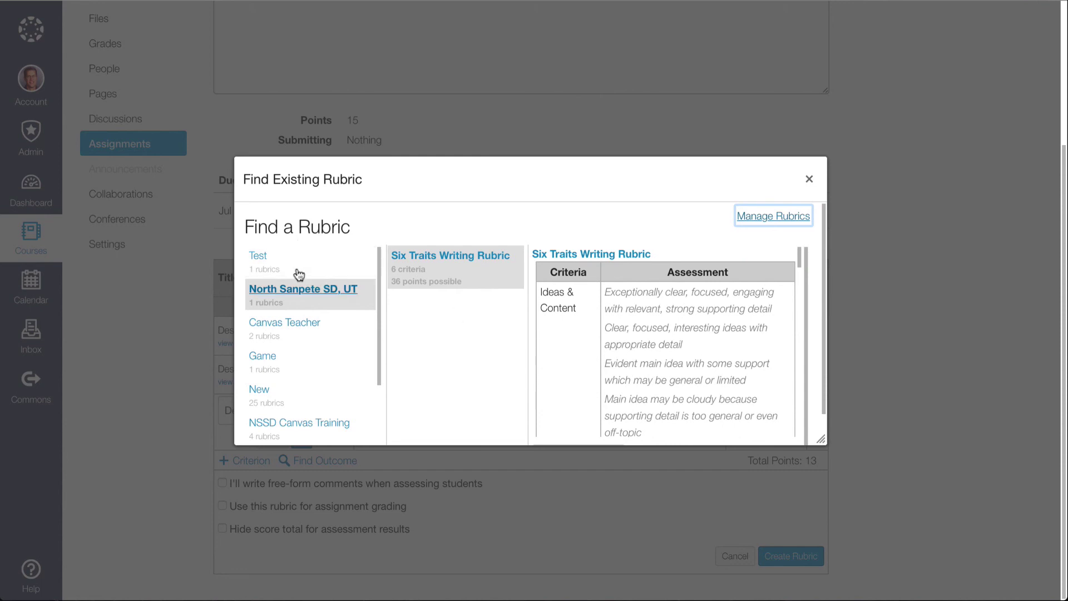
pyautogui.click(306, 290)
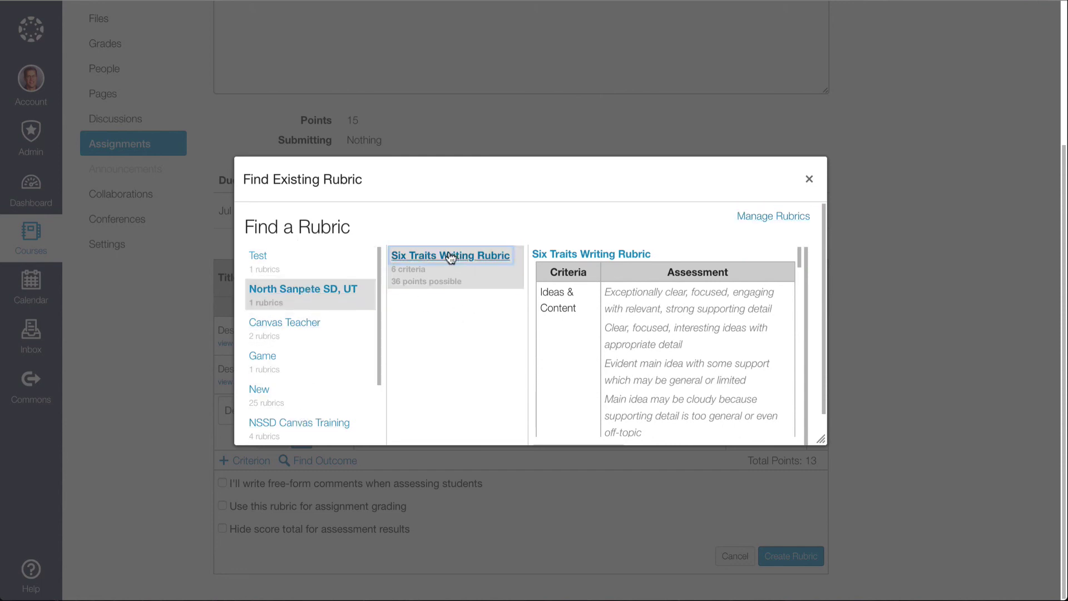
pyautogui.scroll(-5, 545, 273)
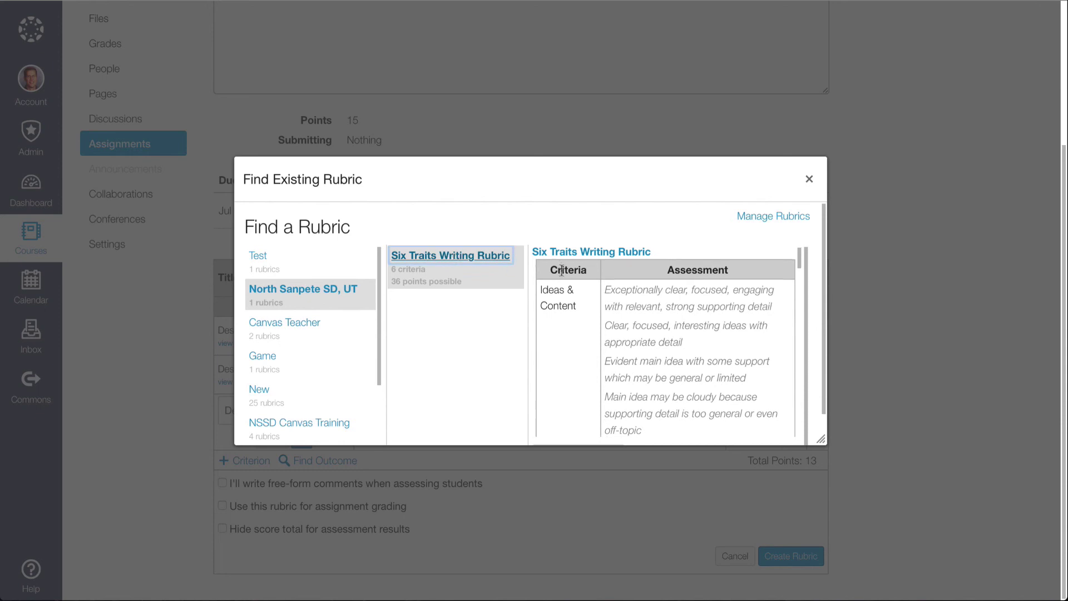
pyautogui.scroll(-1, 473, 322)
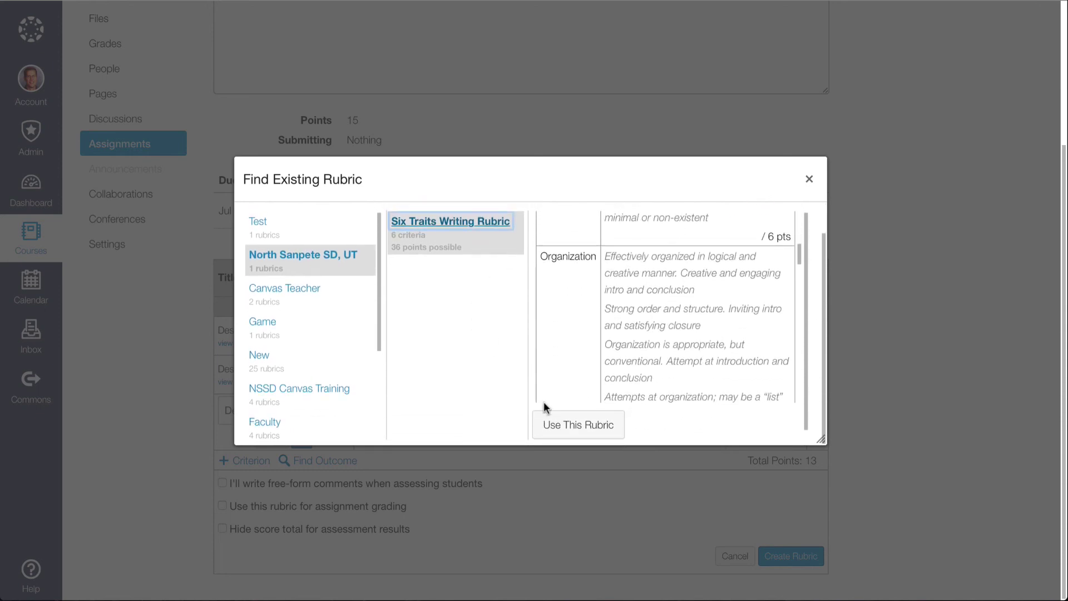
pyautogui.click(580, 429)
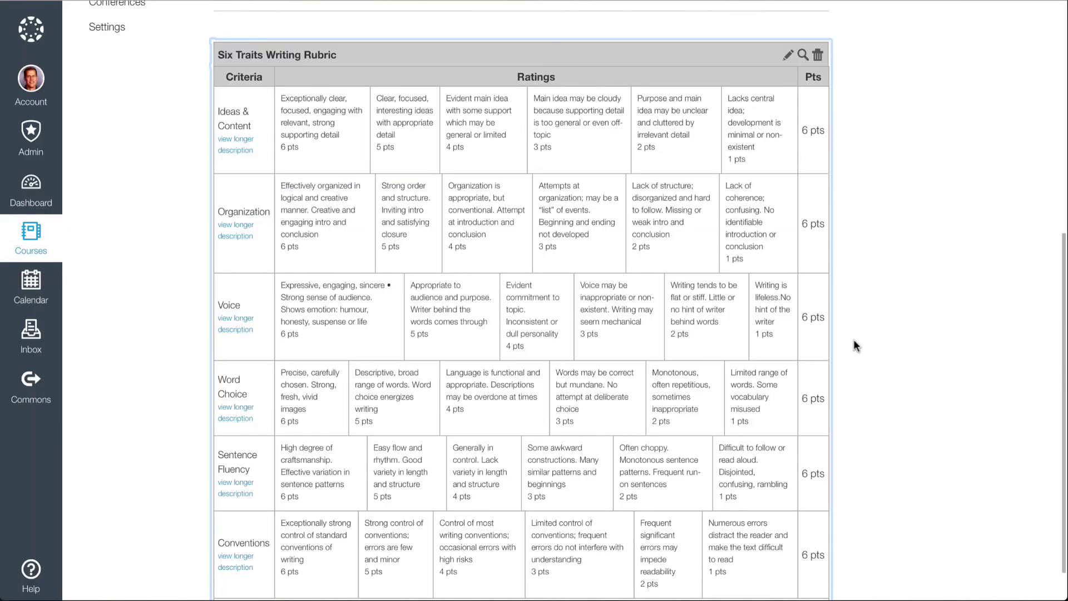
# Examine the criteria, ratings and editing options of the Six Traits Writing Rubric and return to the start of the assignment page.
pyautogui.scroll(-2, 866, 344)
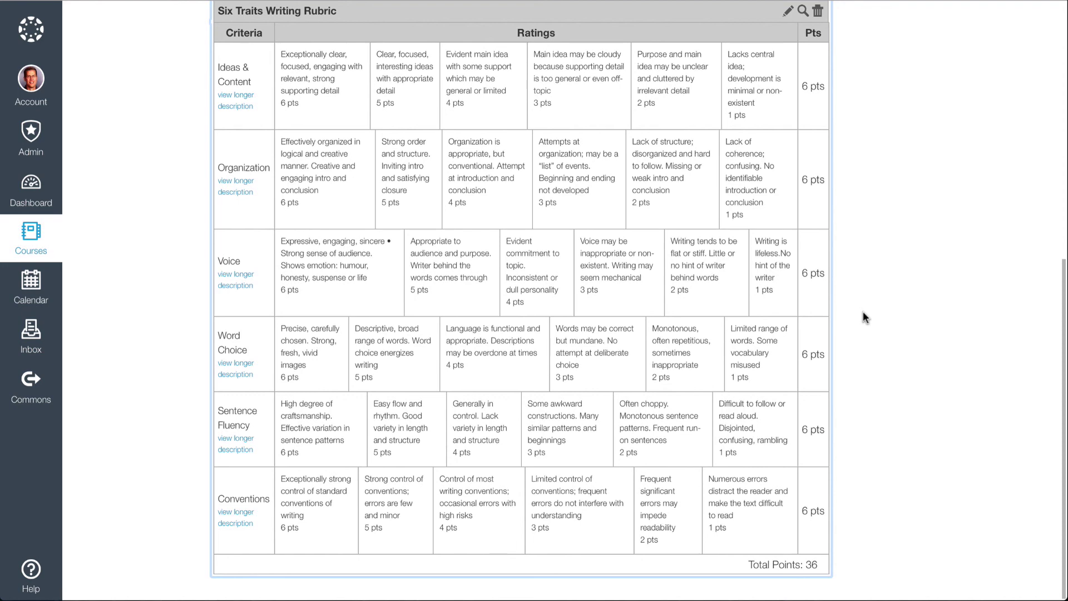
pyautogui.moveTo(346, 67); pyautogui.dragTo(344, 54)
pyautogui.click(894, 315)
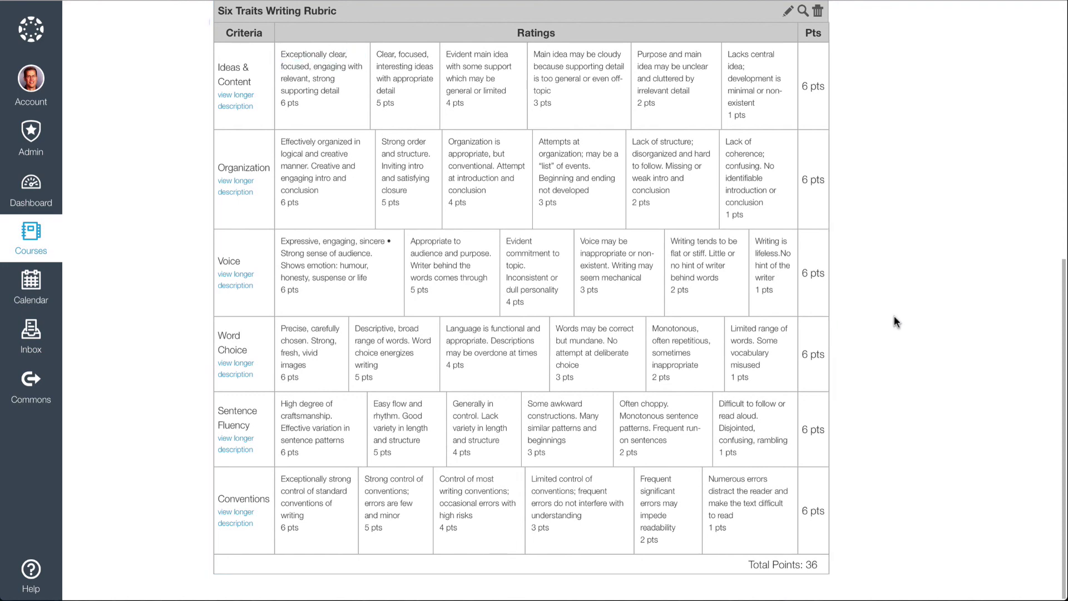
pyautogui.scroll(3, 890, 299)
pyautogui.scroll(1, 889, 305)
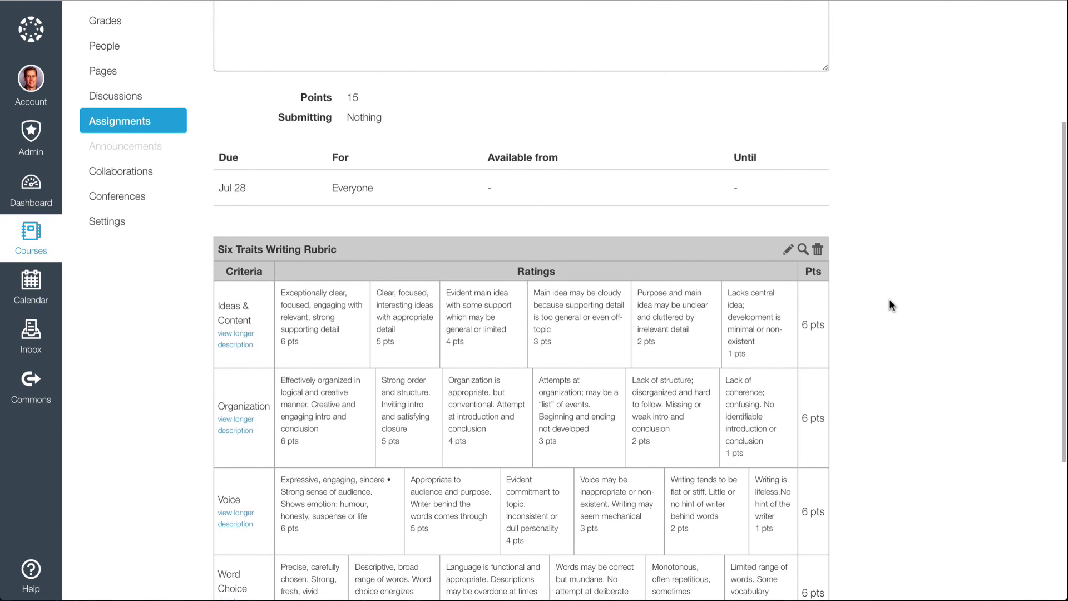
pyautogui.click(818, 251)
pyautogui.scroll(4, 873, 242)
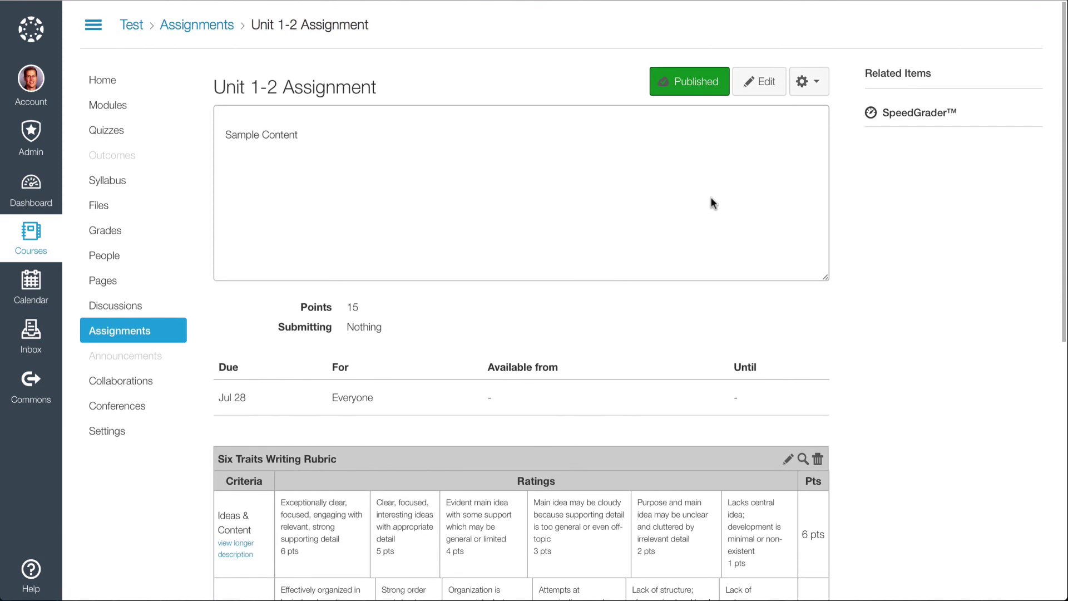